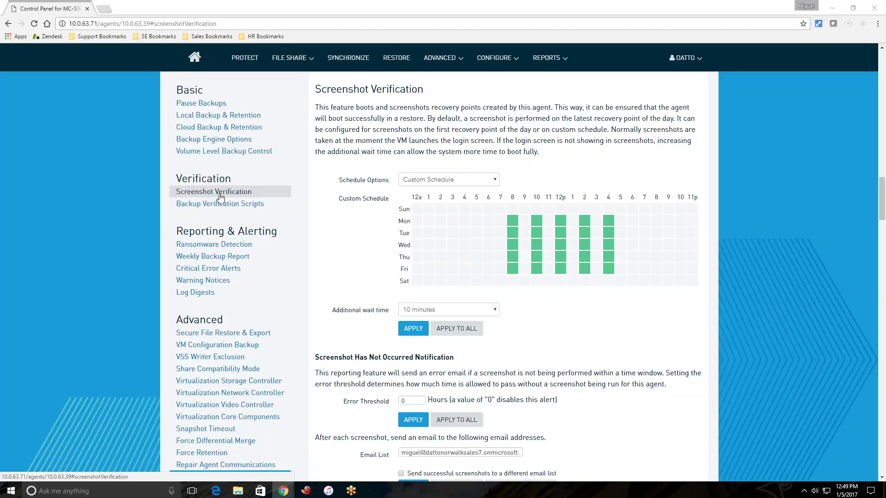
Show the agent's Backup Verification Scripts settings from the Verification section, with no scripts assigned.
left_click(233, 206)
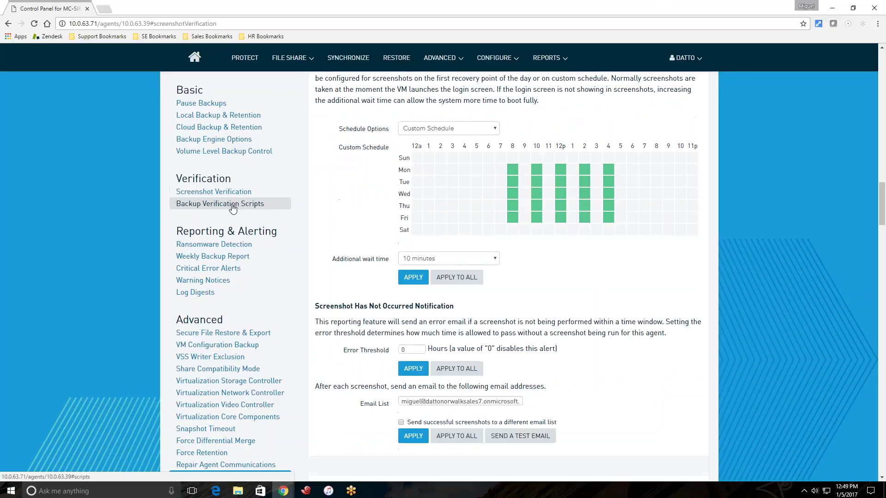